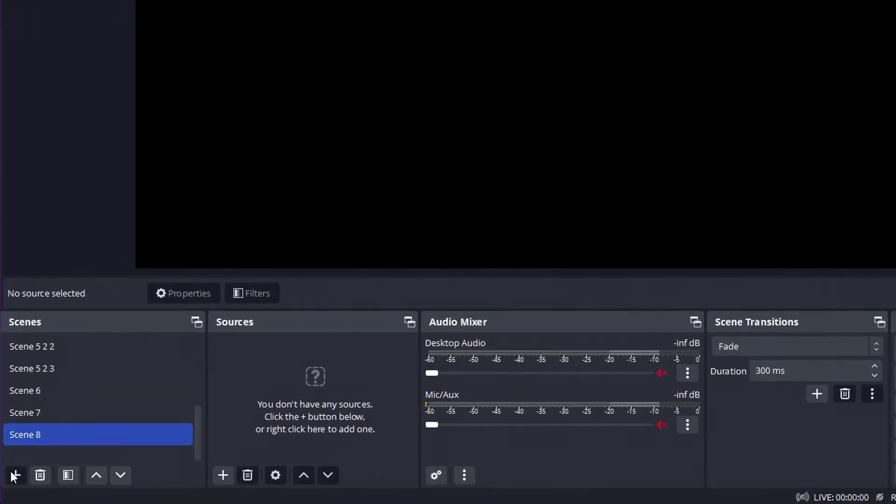
Create Scene 9, then select Scene 8
{"action": "left_click", "coordinate": [16, 475]}
{"action": "left_click", "coordinate": [511, 157]}
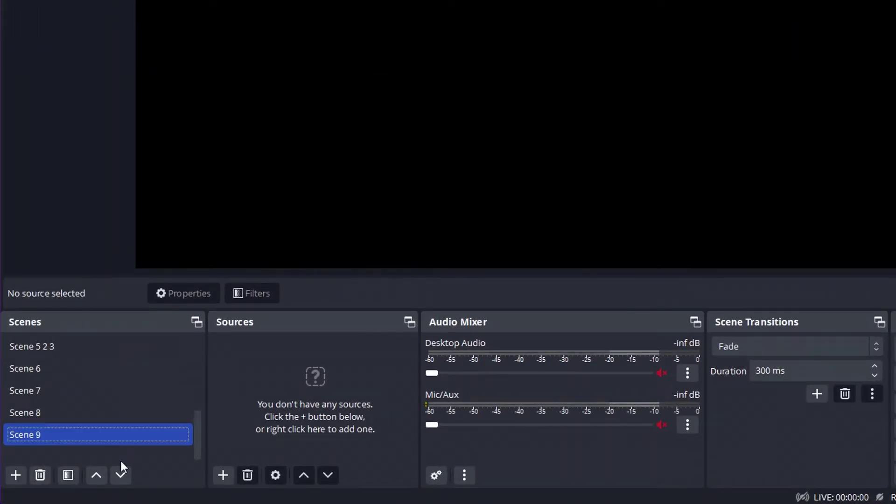
{"action": "left_click", "coordinate": [138, 413]}
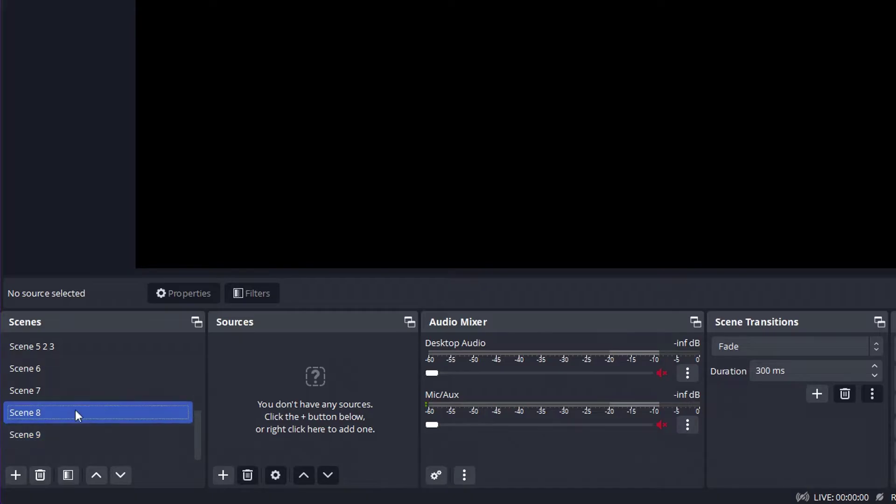
Give Scene 8 a Video Capture Device webcam source, record the empty room, and select Scene 9
{"action": "left_click", "coordinate": [223, 475]}
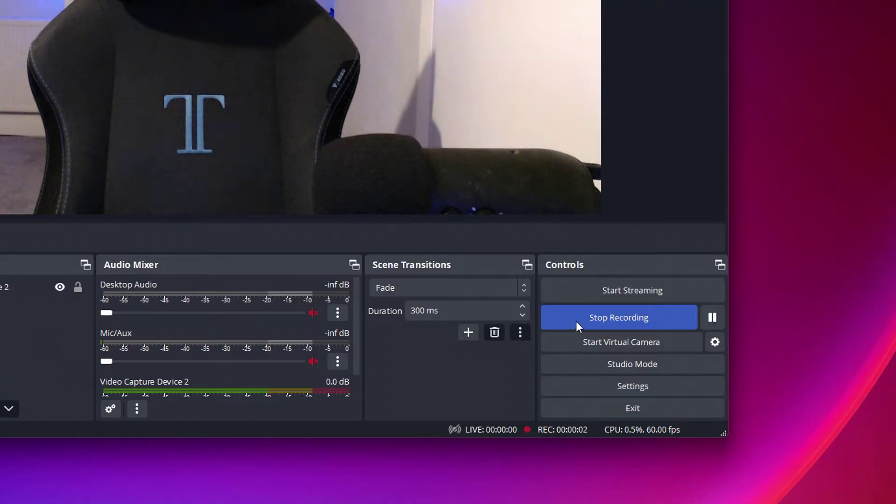
{"action": "left_click", "coordinate": [577, 318]}
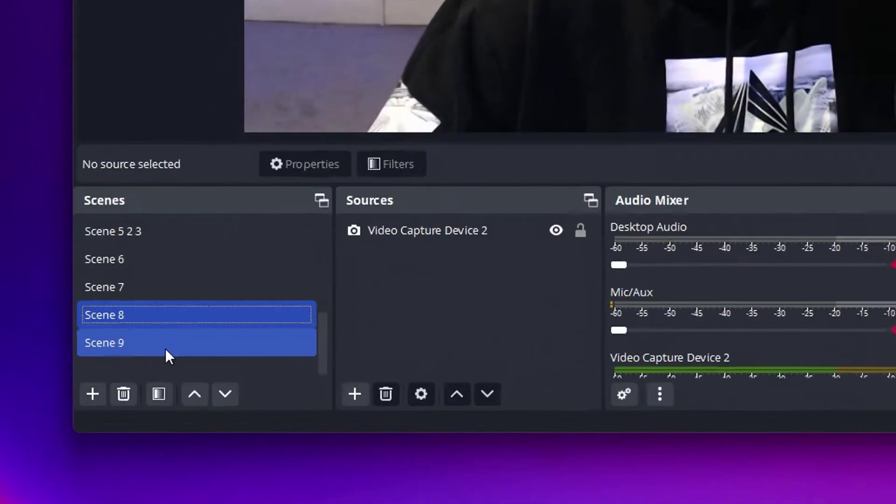
{"action": "left_click", "coordinate": [139, 445]}
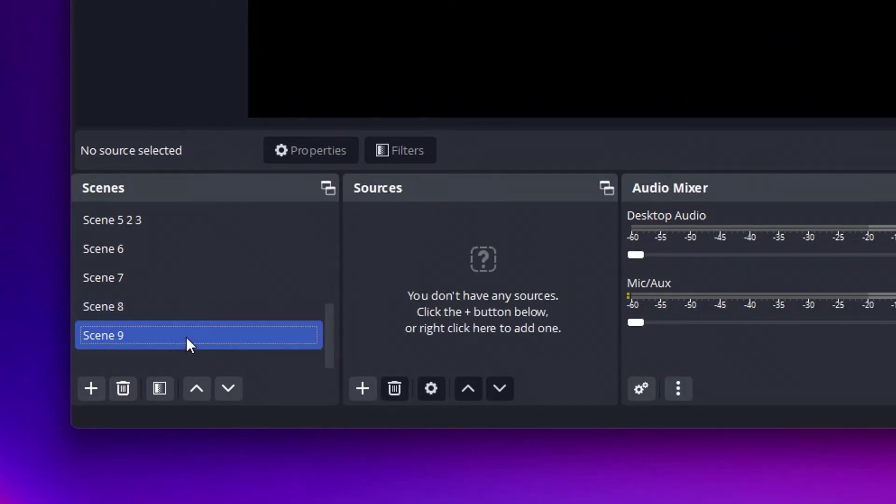
Add Media Source 5 to Scene 9, playing the recorded empty-chair .mkv clip on loop
{"action": "left_click", "coordinate": [358, 387]}
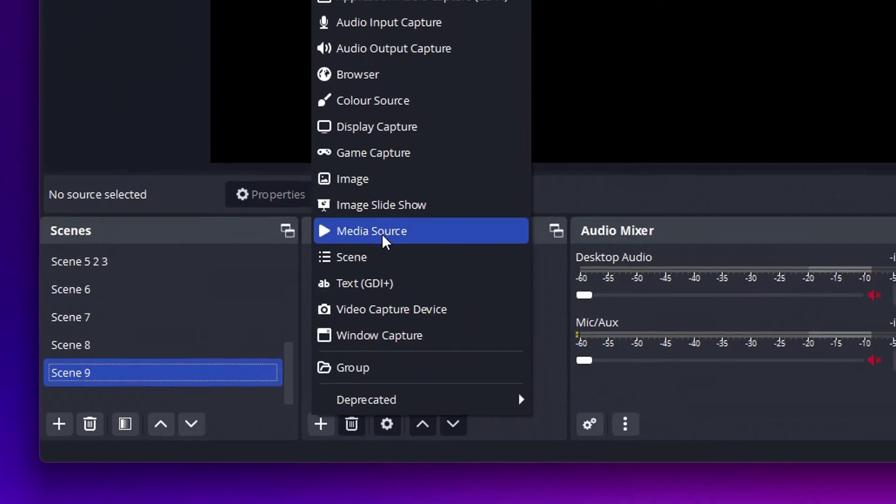
{"action": "left_click", "coordinate": [415, 188]}
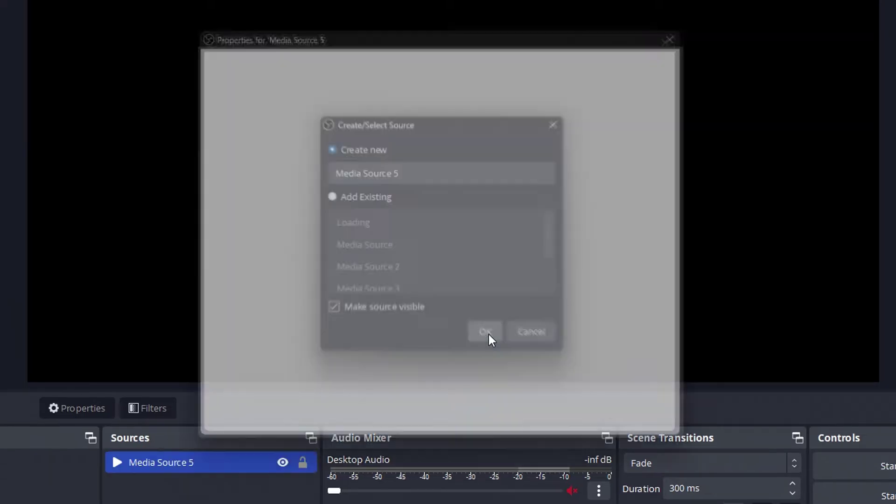
{"action": "left_click", "coordinate": [488, 334]}
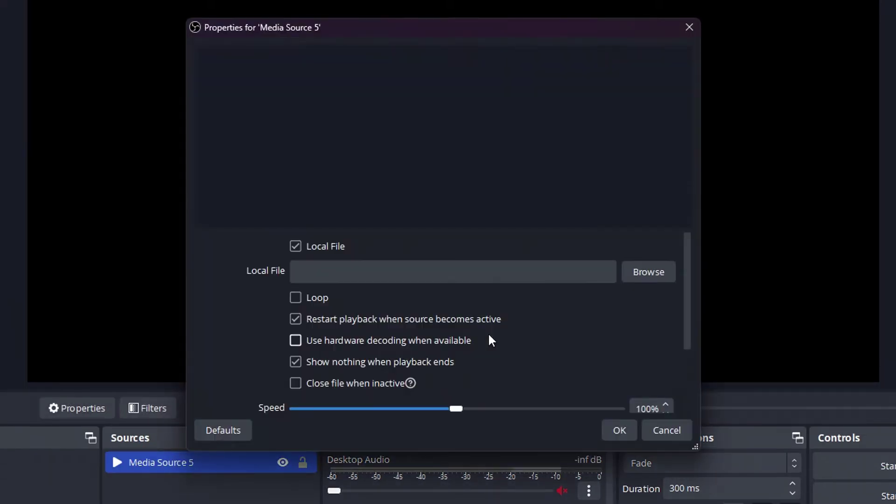
{"action": "left_click", "coordinate": [648, 272]}
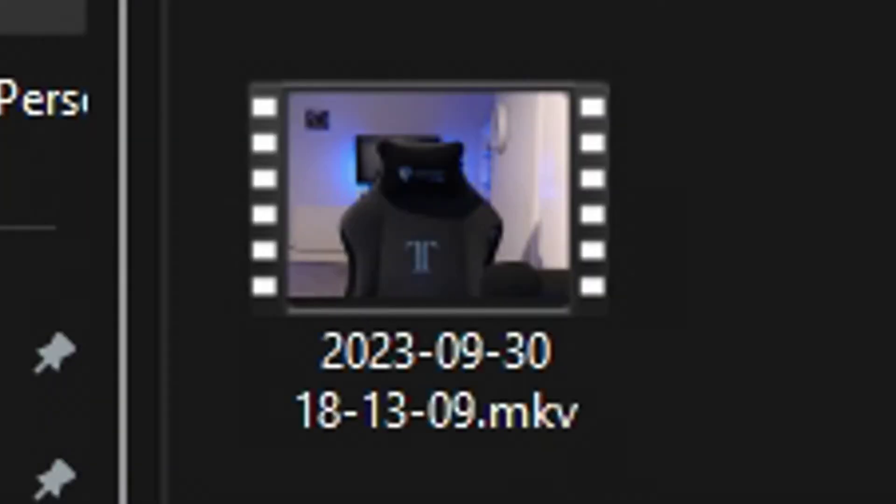
{"action": "double_click", "coordinate": [483, 287]}
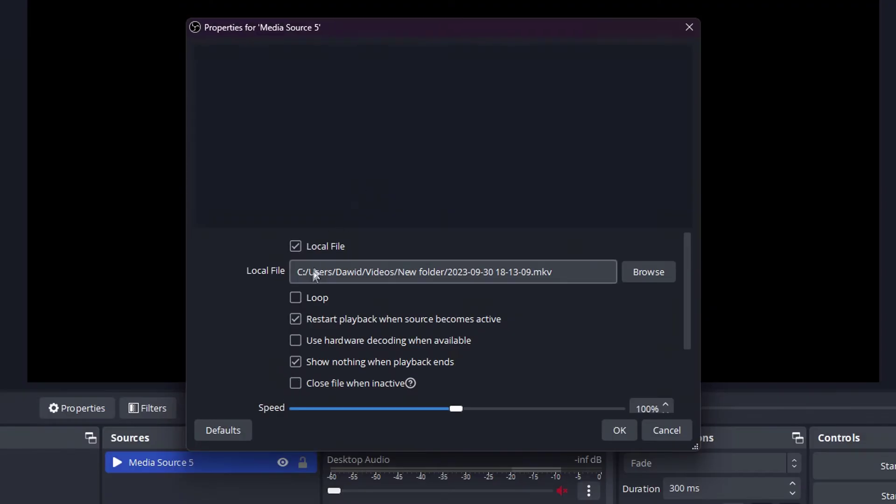
{"action": "left_click", "coordinate": [295, 298]}
{"action": "left_click", "coordinate": [619, 430]}
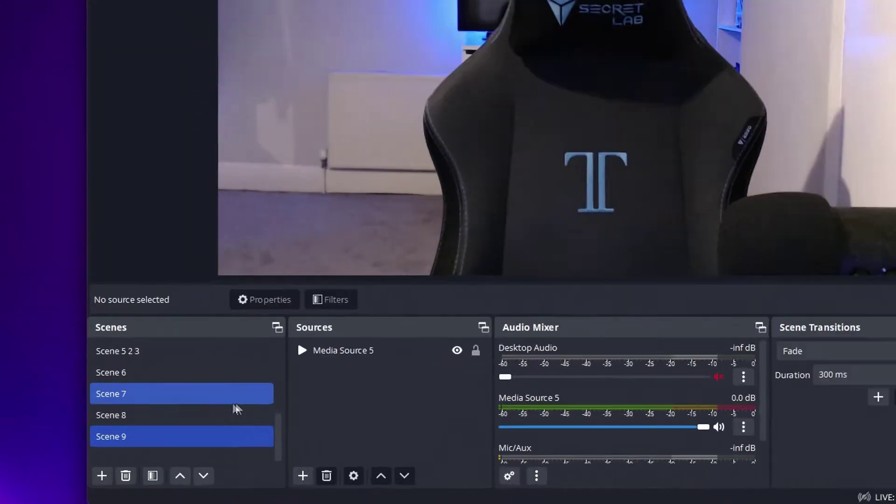
Preview Scene 9, return to the Scene 8 webcam, and keep Fade as the transition
{"action": "left_click", "coordinate": [168, 431]}
{"action": "left_click", "coordinate": [287, 398]}
{"action": "left_click", "coordinate": [295, 370]}
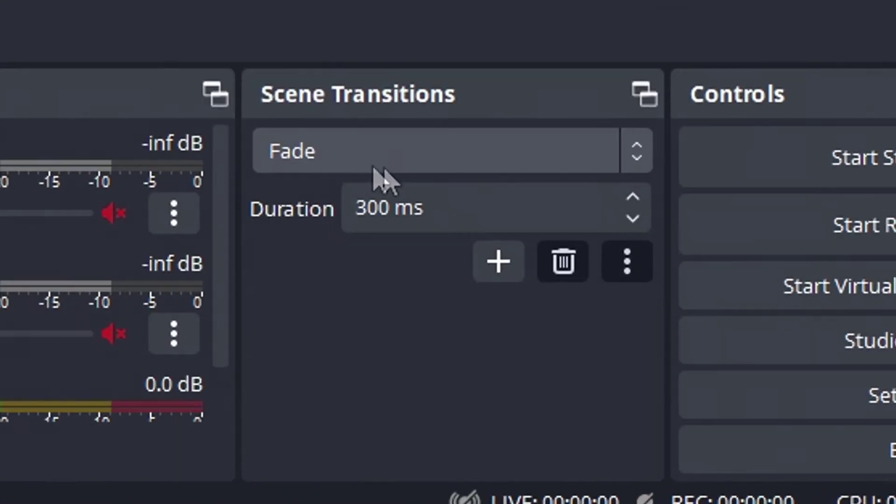
{"action": "left_click", "coordinate": [584, 389]}
{"action": "left_click", "coordinate": [324, 168]}
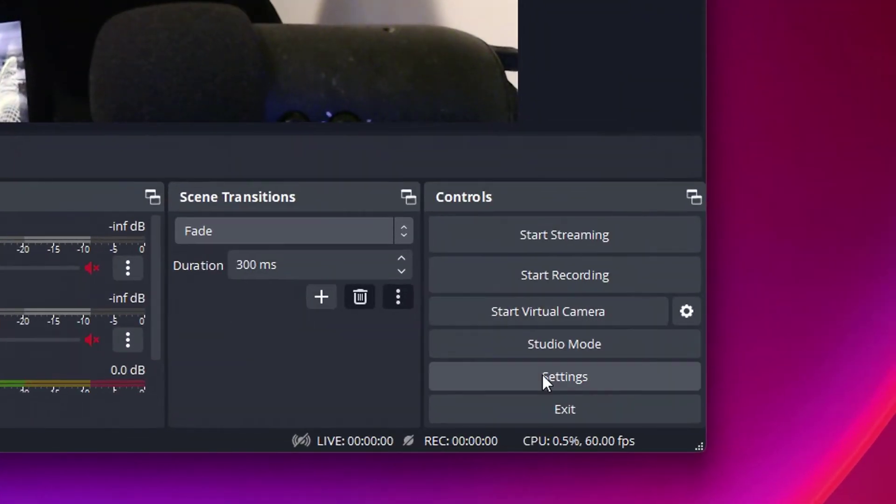
{"action": "left_click", "coordinate": [542, 373]}
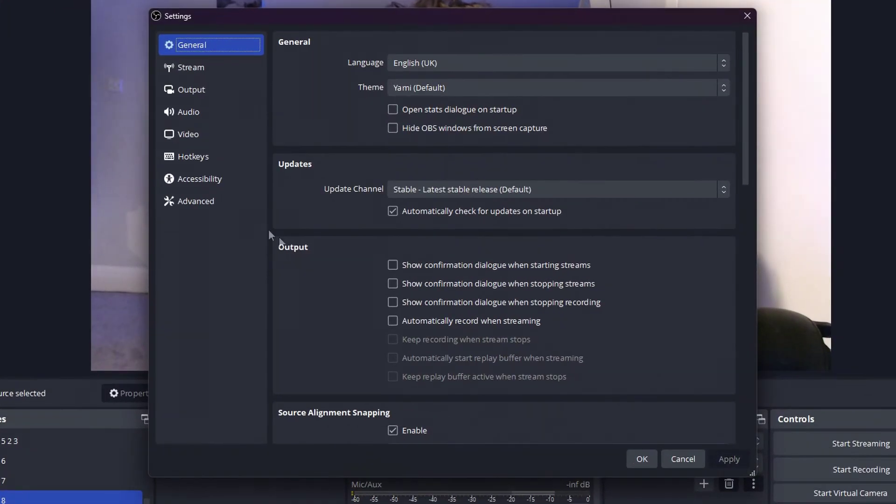
Bind Up to switch to Scene 8 and Down to switch to Scene 9, then save
{"action": "left_click", "coordinate": [197, 157]}
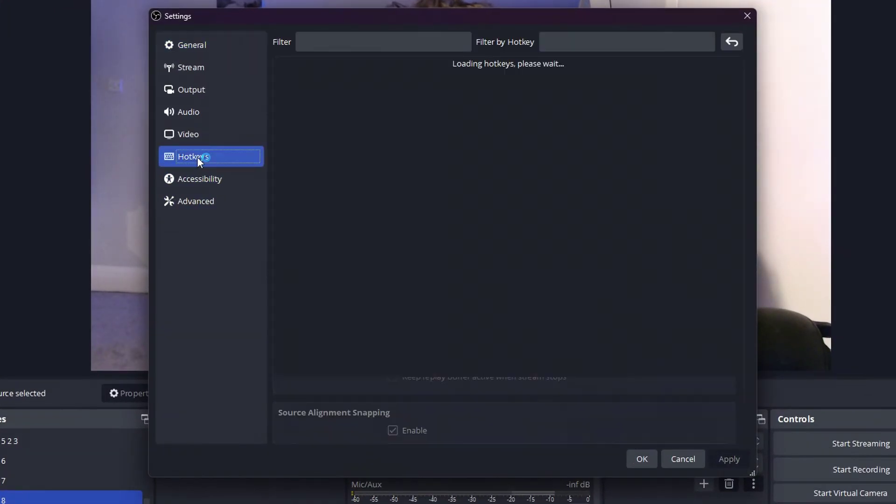
{"action": "scroll", "coordinate": [359, 206], "scroll_direction": "down", "scroll_amount": 5}
{"action": "scroll", "coordinate": [358, 207], "scroll_direction": "down", "scroll_amount": 5}
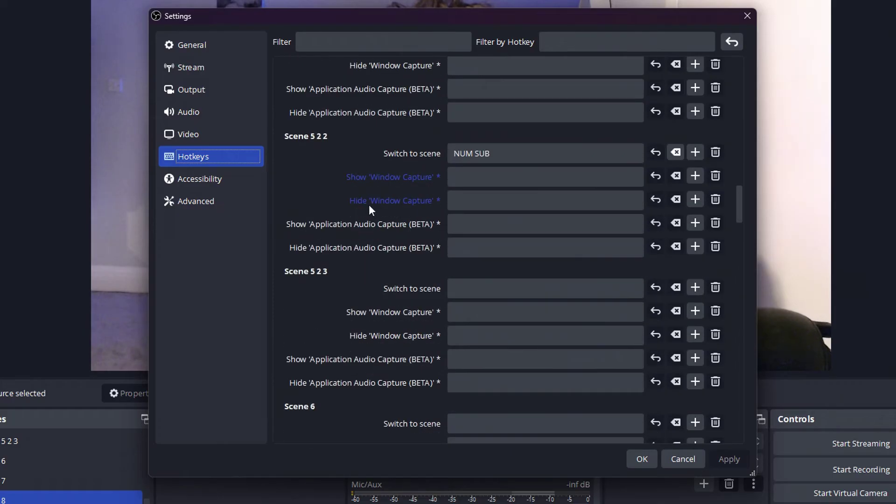
{"action": "scroll", "coordinate": [369, 205], "scroll_direction": "down", "scroll_amount": 5}
{"action": "scroll", "coordinate": [378, 204], "scroll_direction": "down", "scroll_amount": 5}
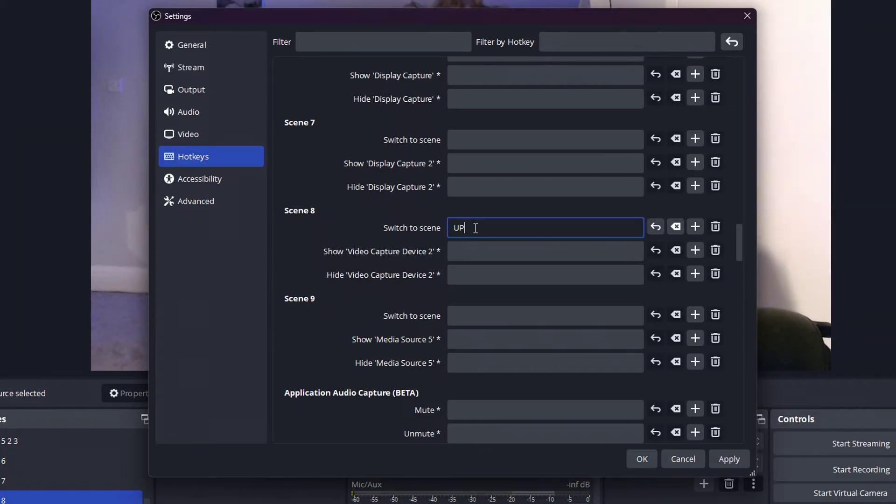
{"action": "left_click", "coordinate": [489, 314]}
{"action": "type", "text": "DOWN"}
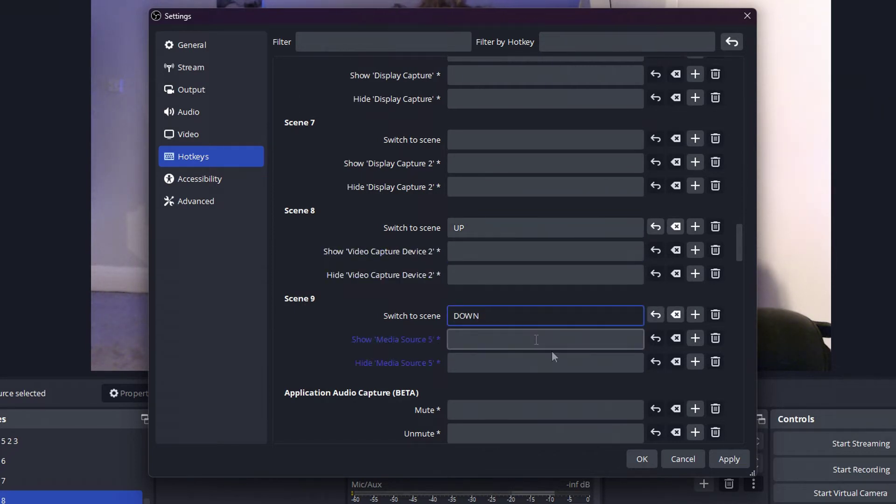
{"action": "left_click", "coordinate": [724, 459]}
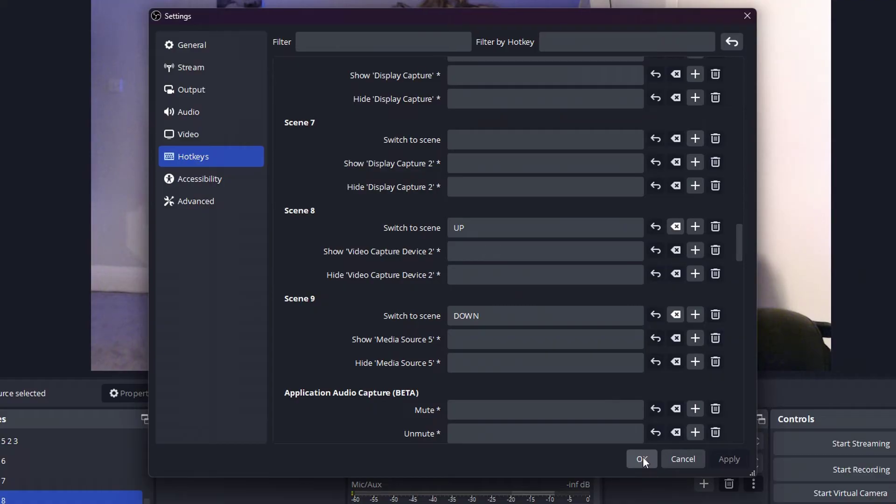
{"action": "left_click", "coordinate": [643, 457]}
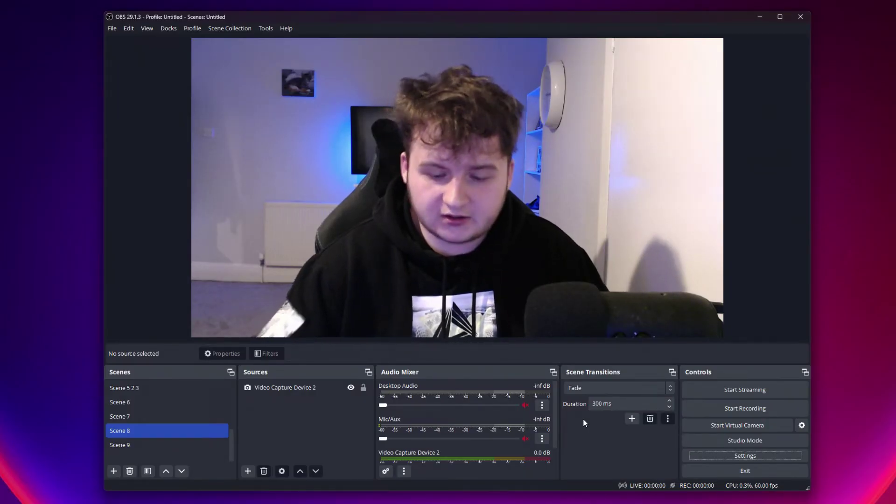
Test the Down and Up scene hotkeys, then start the virtual camera on Scene 8
{"action": "key", "text": "Down"}
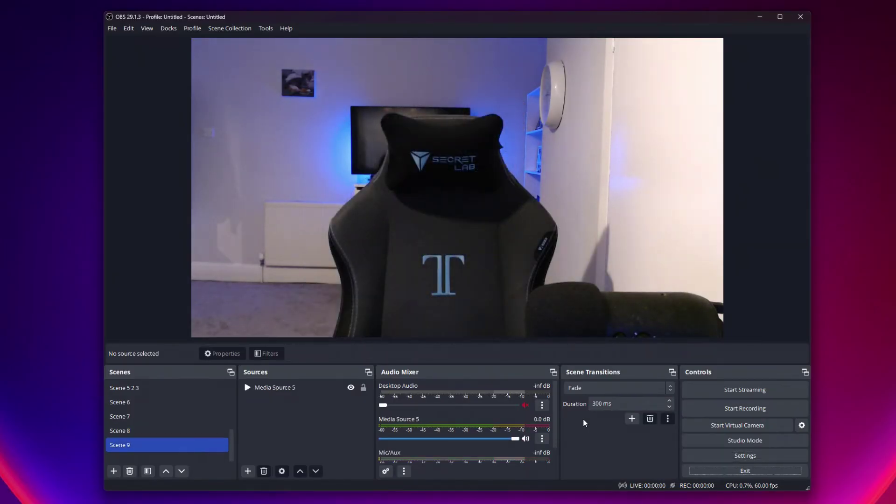
{"action": "key", "text": "Up"}
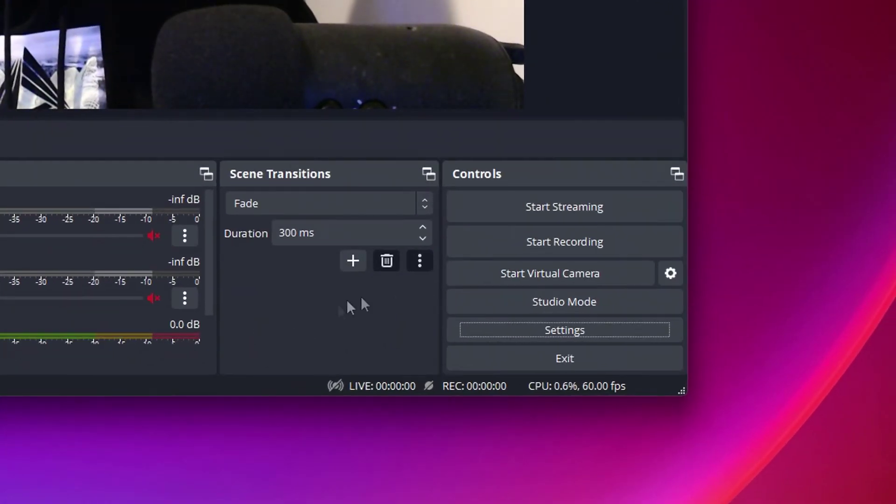
{"action": "left_click", "coordinate": [506, 278]}
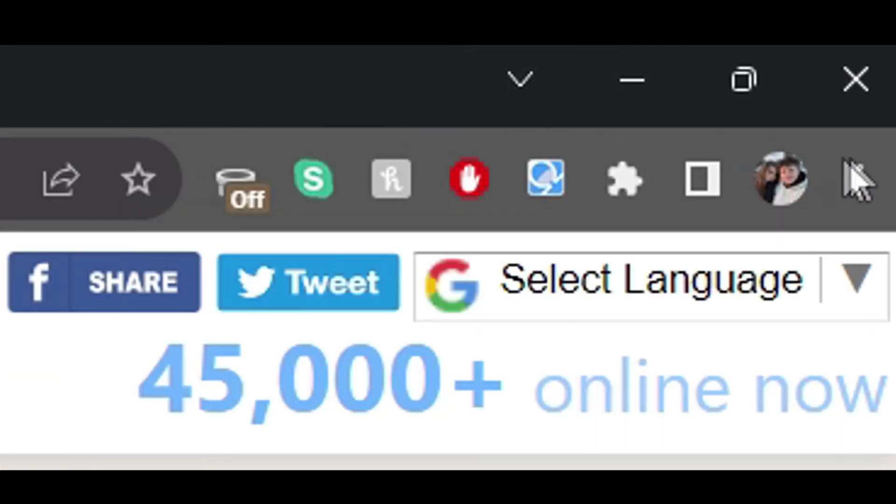
Open Chrome's Site settings > Camera and expand the camera list showing HD Camera C922x
{"action": "left_click", "coordinate": [857, 181]}
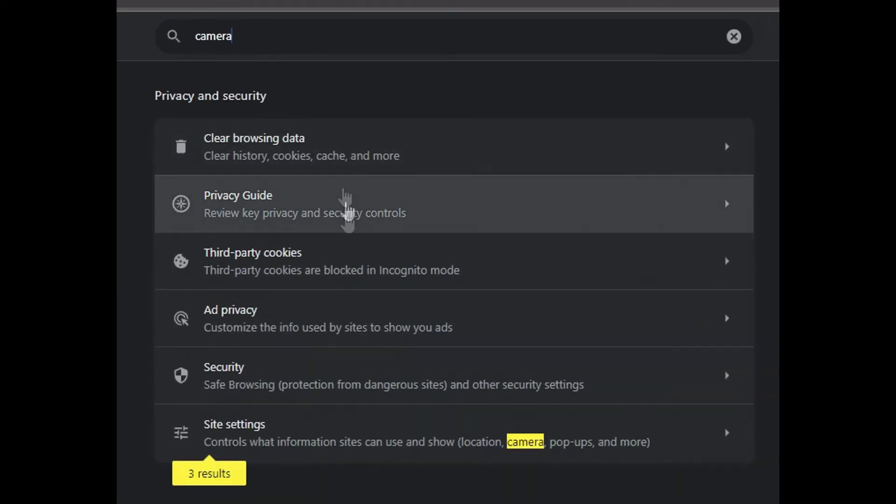
{"action": "left_click", "coordinate": [331, 434]}
{"action": "scroll", "coordinate": [448, 281], "scroll_direction": "down", "scroll_amount": 5}
{"action": "scroll", "coordinate": [449, 280], "scroll_direction": "down", "scroll_amount": 3}
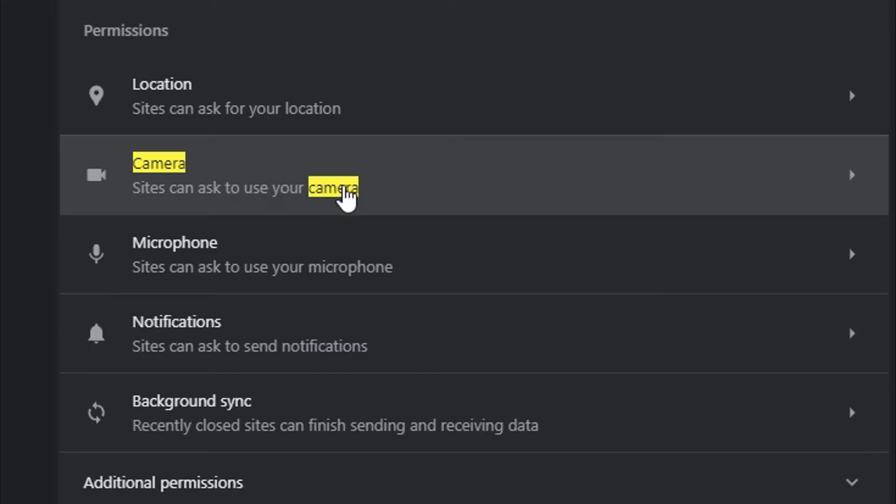
{"action": "left_click", "coordinate": [319, 191]}
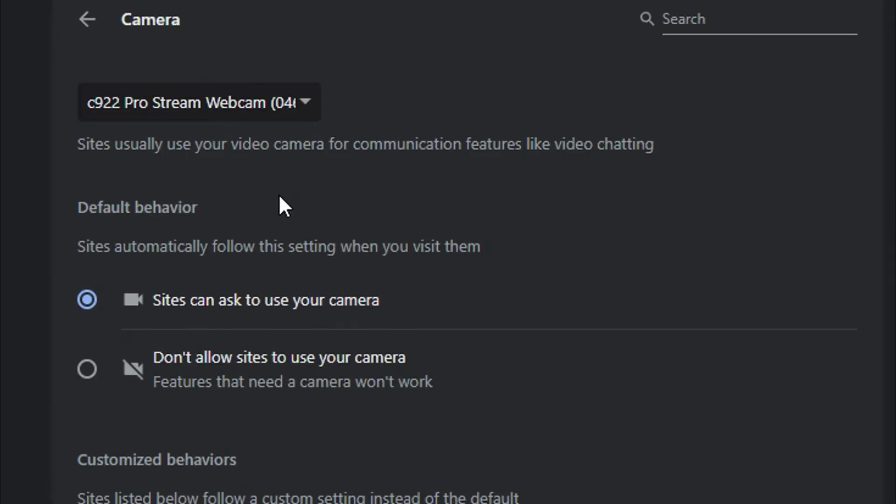
{"action": "left_click", "coordinate": [230, 105]}
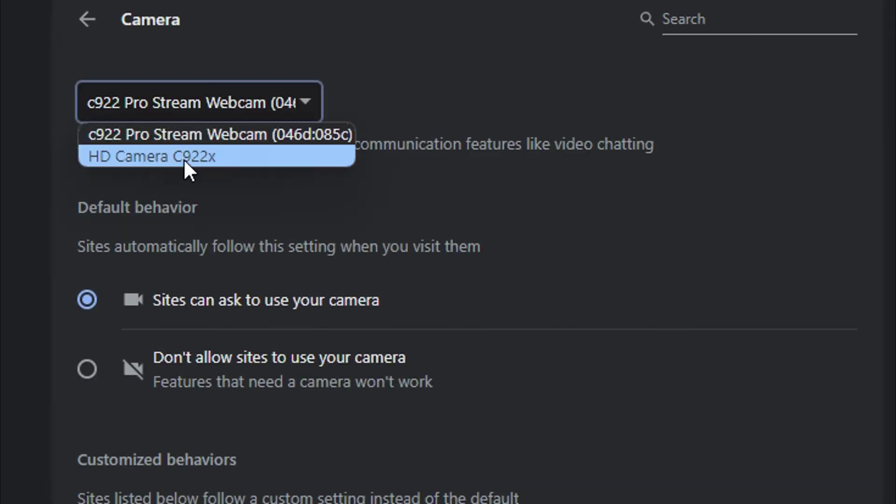